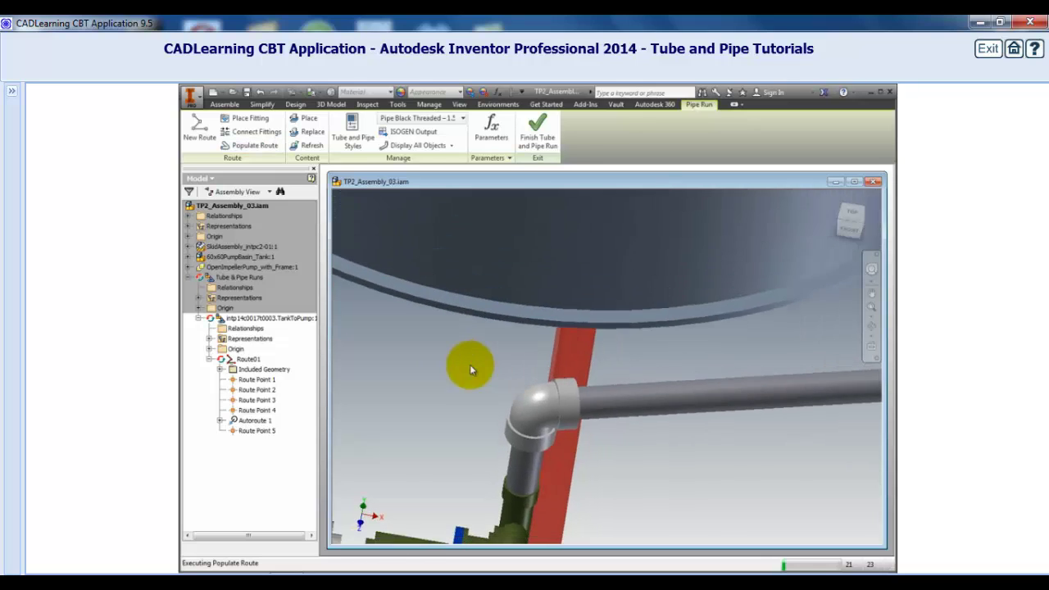
- Accept the default file names for the new pipe parts and finish editing the populated run
click(605, 425)
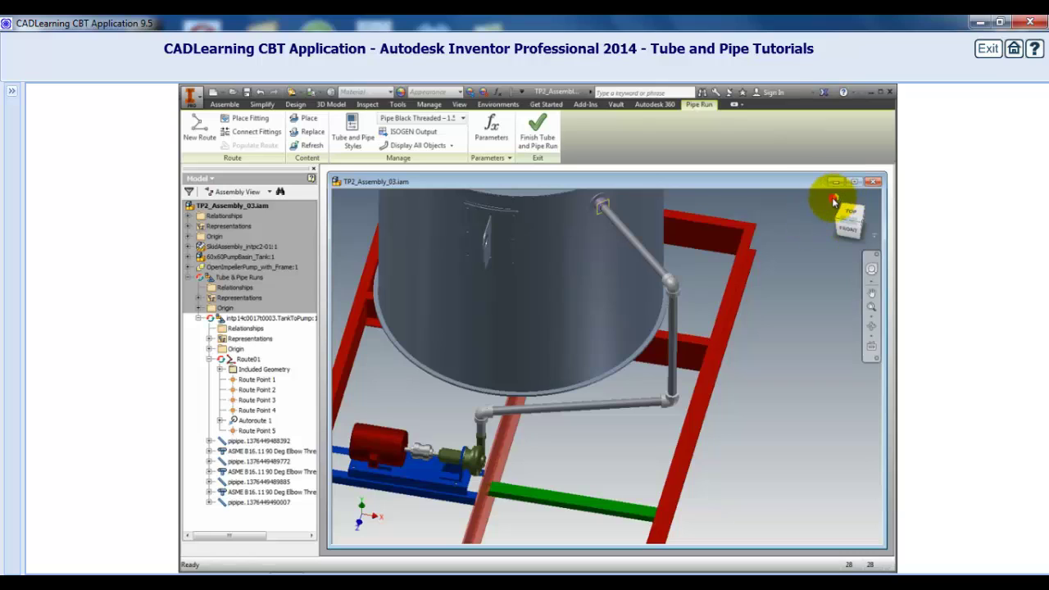
click(834, 201)
click(537, 127)
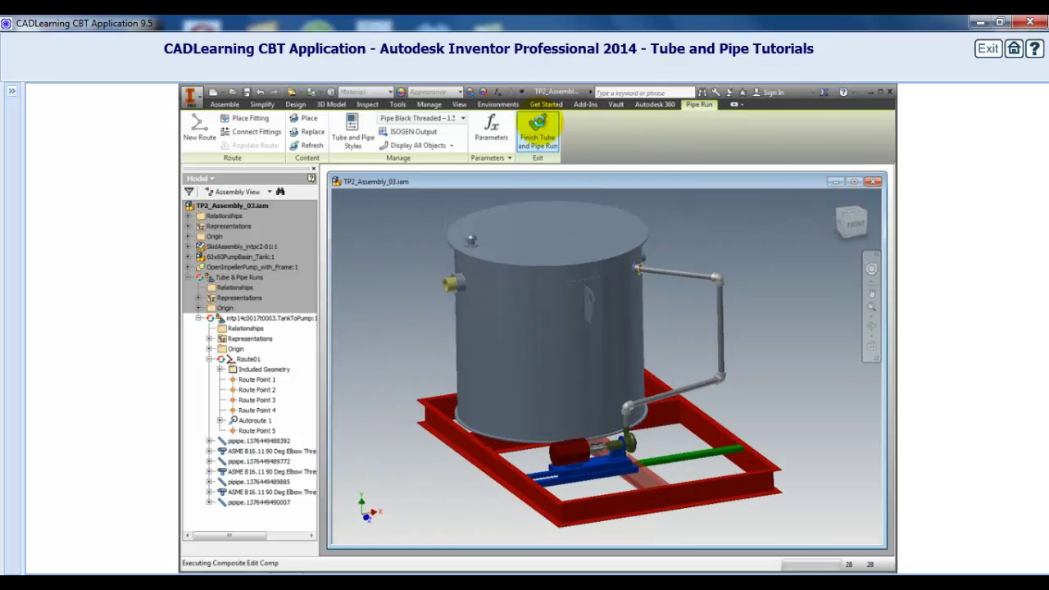